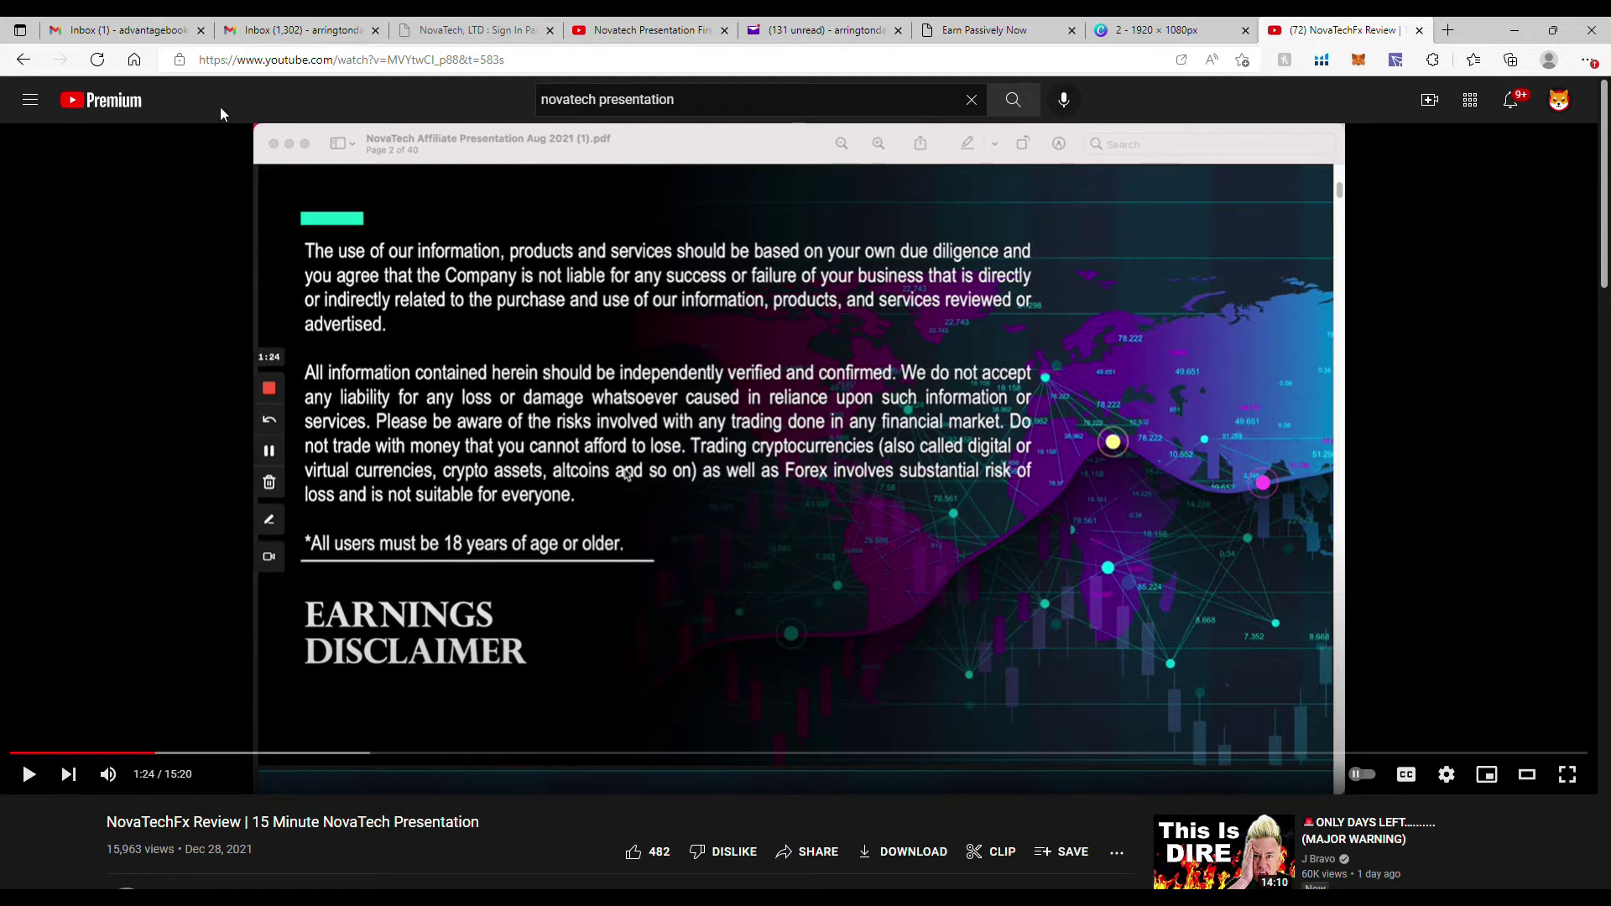
pyautogui.hotkey('alt', 'Tab')
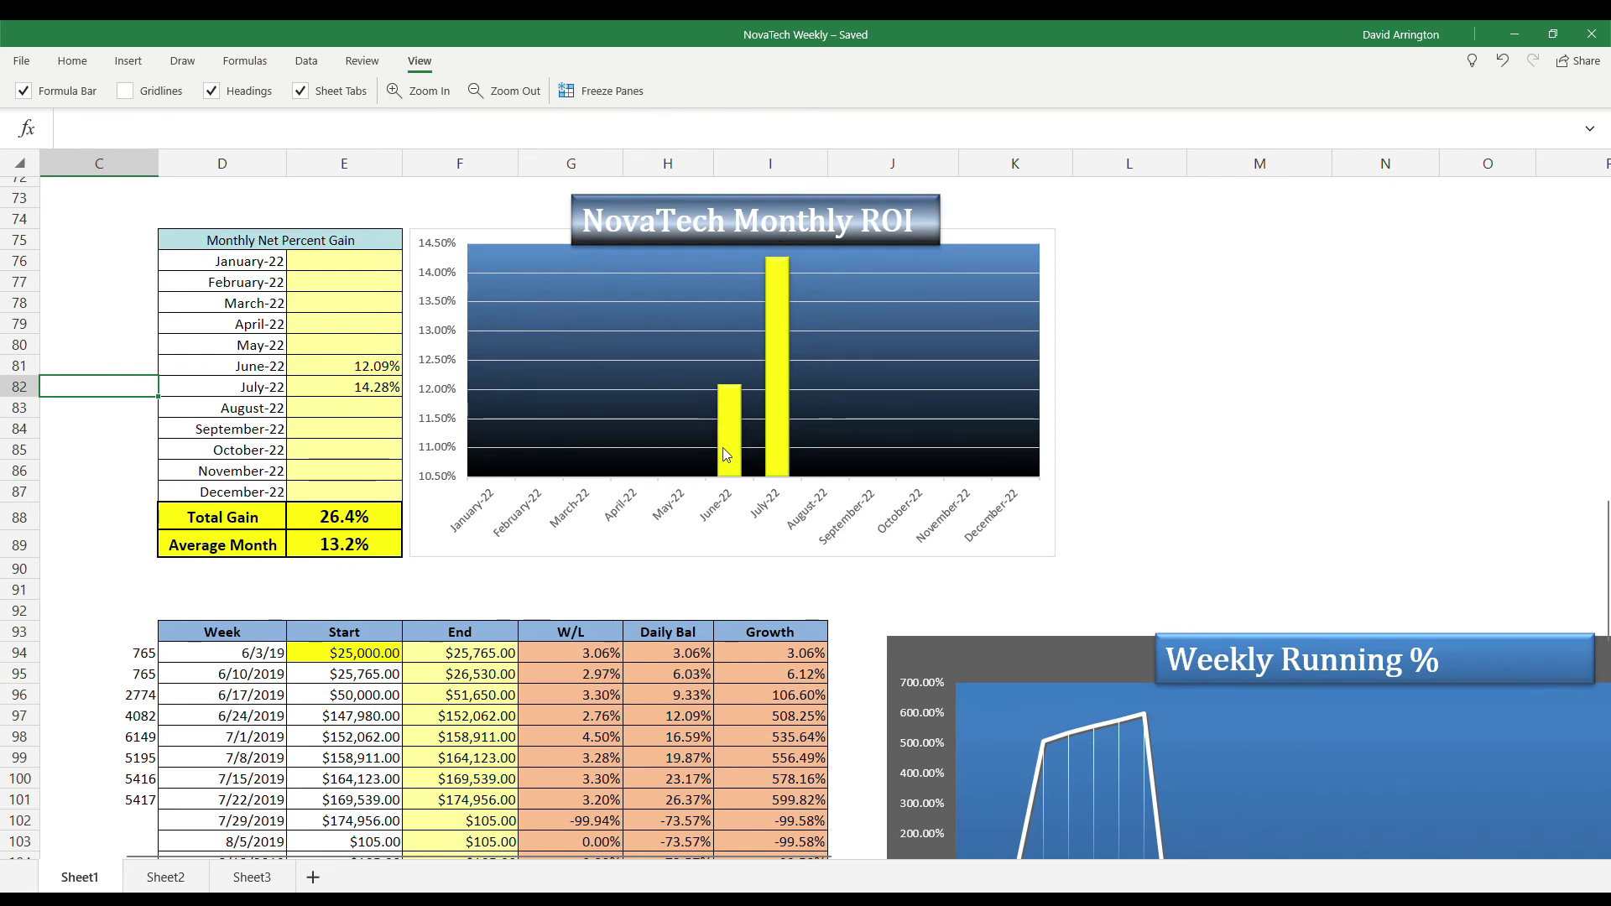
pyautogui.scroll(-2, 736, 456)
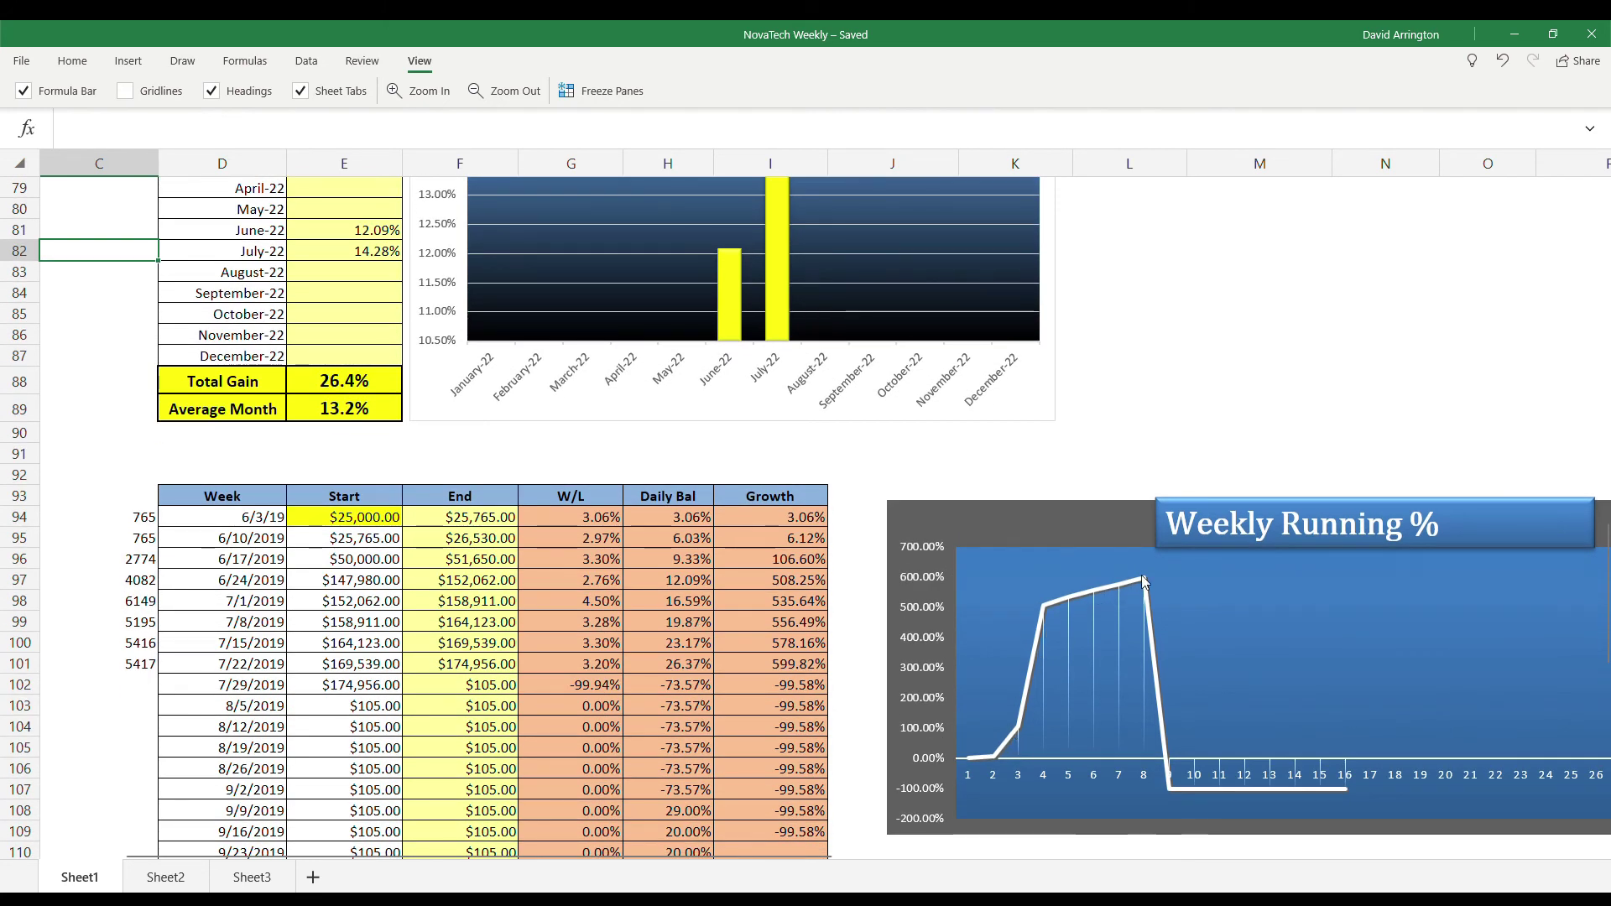
pyautogui.scroll(2, 887, 512)
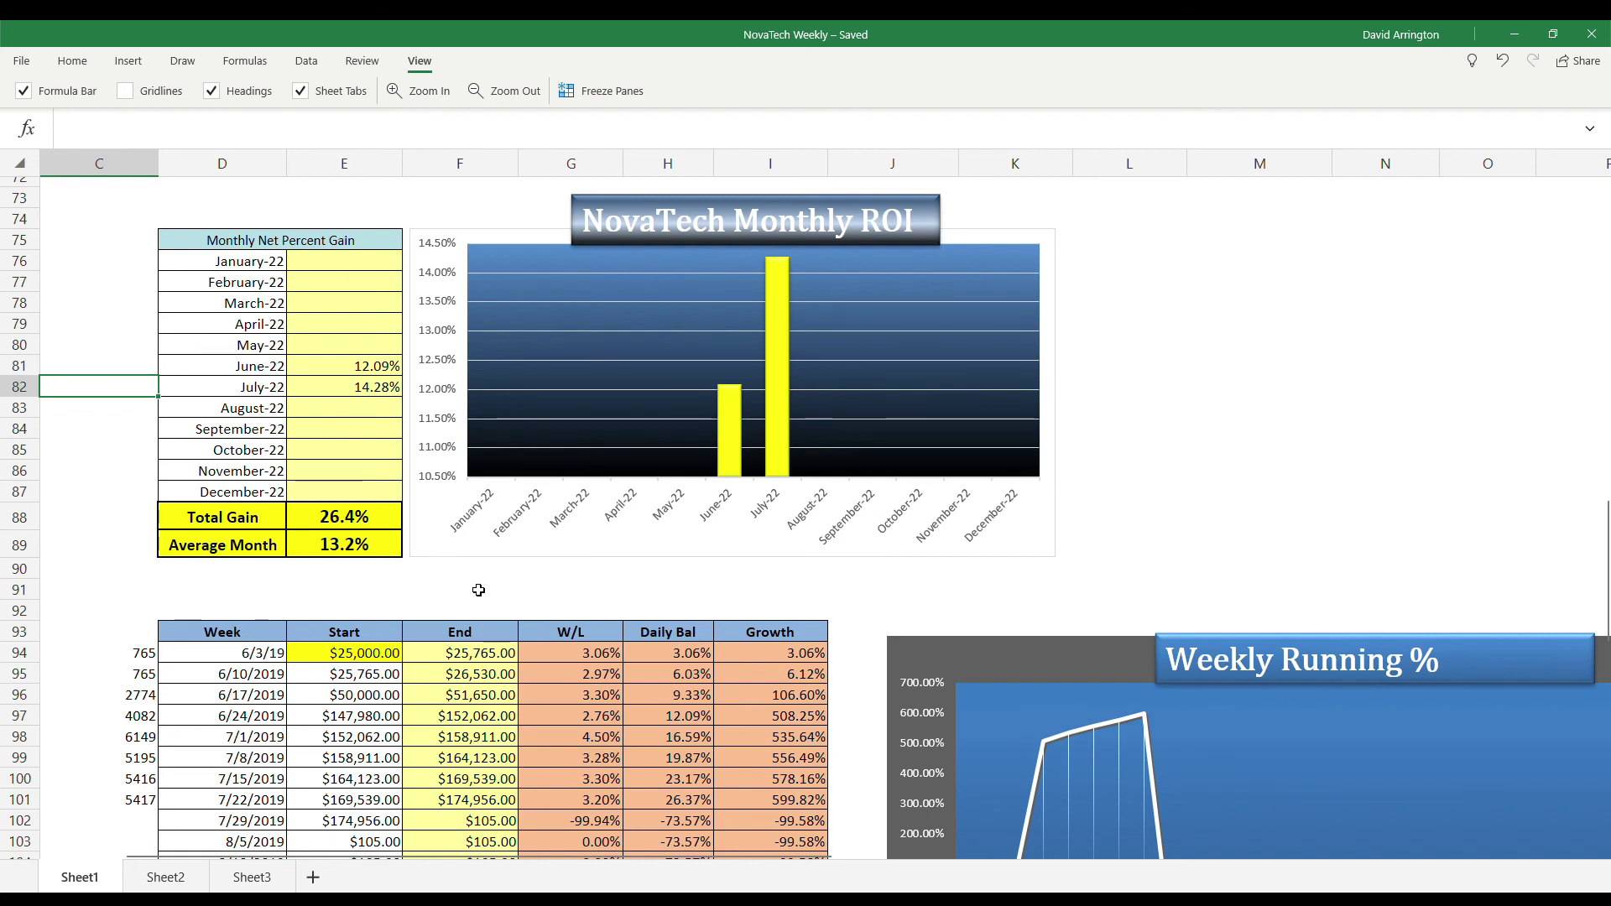
pyautogui.scroll(-2, 463, 591)
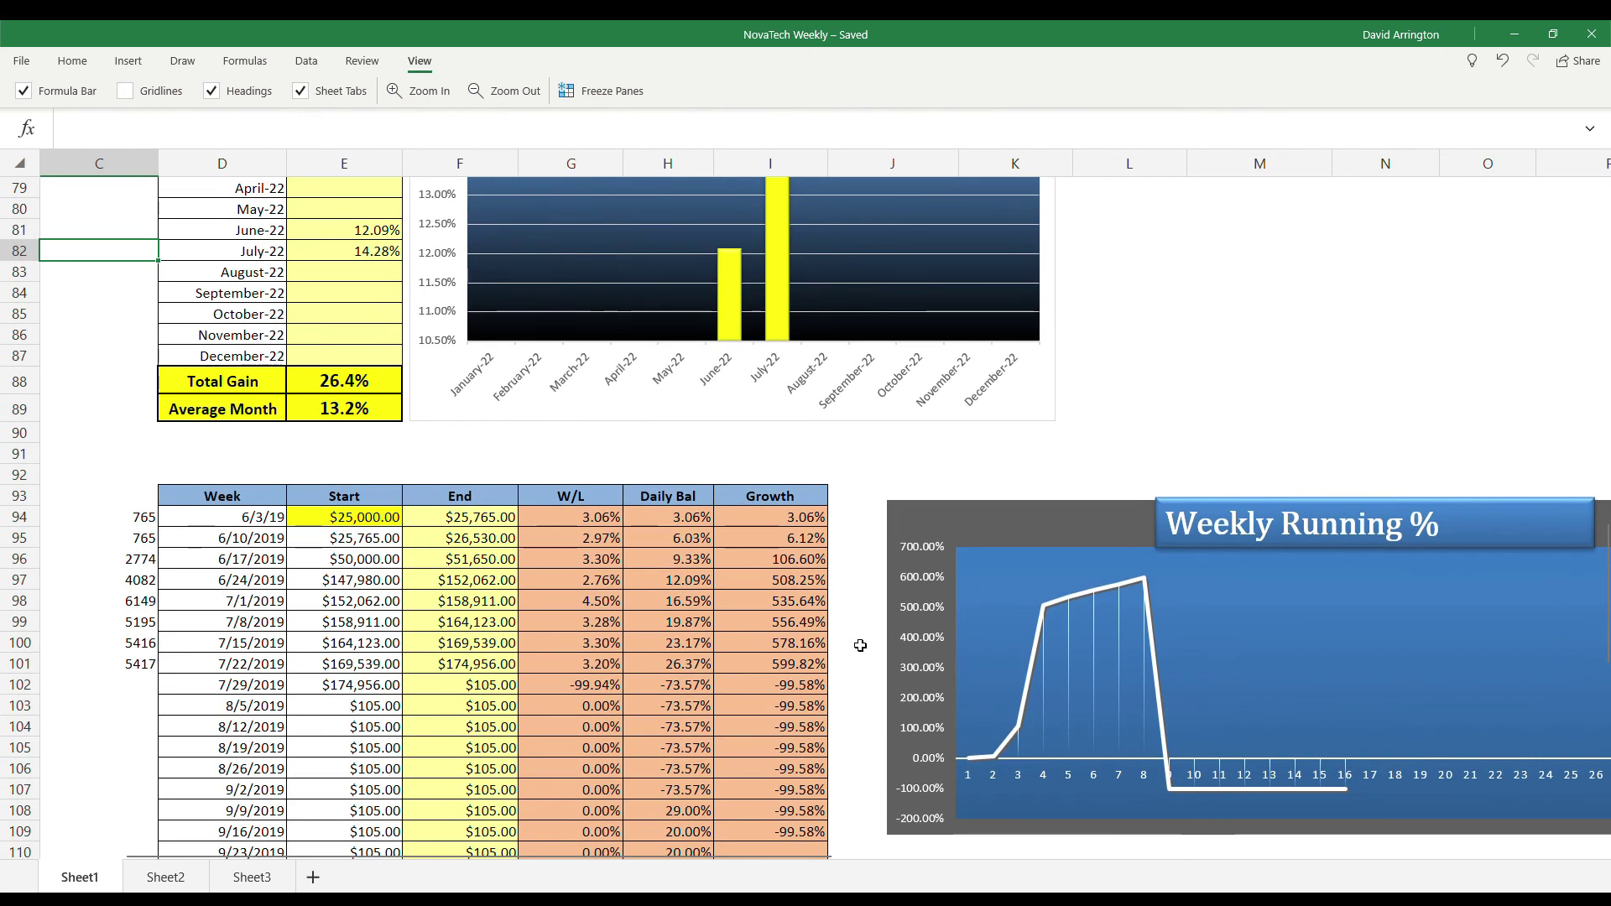